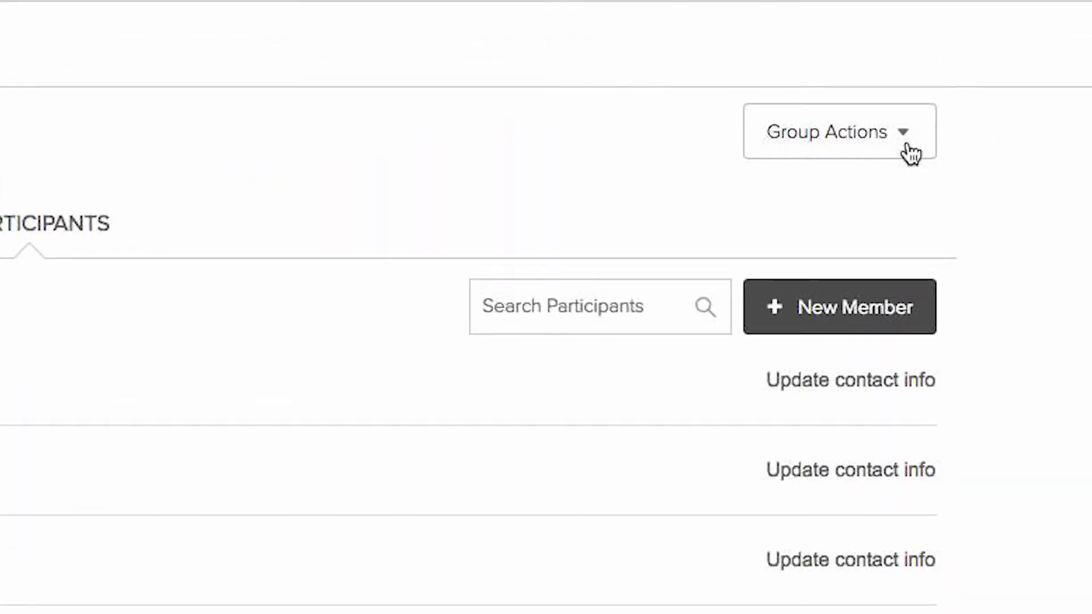
- Open the small group's participant list for editing and start adding or inviting people by name
click(909, 149)
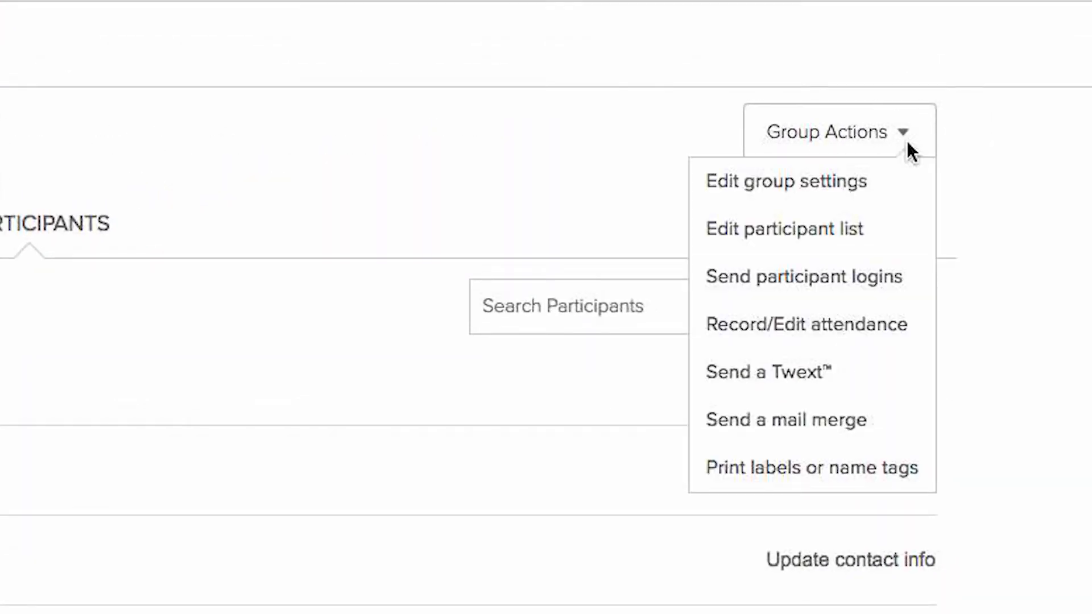
click(818, 239)
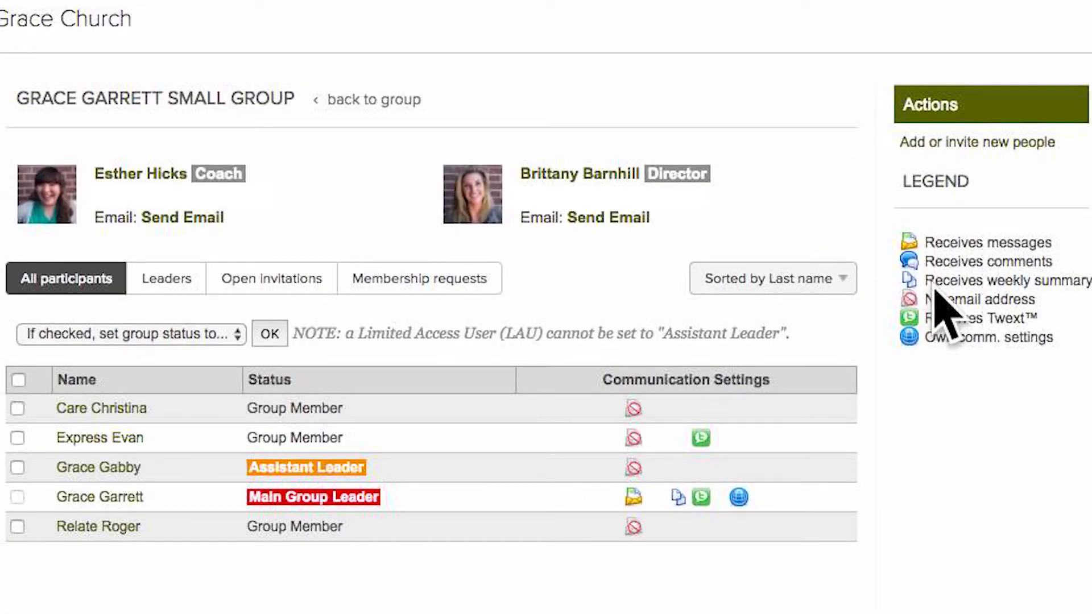
click(1032, 149)
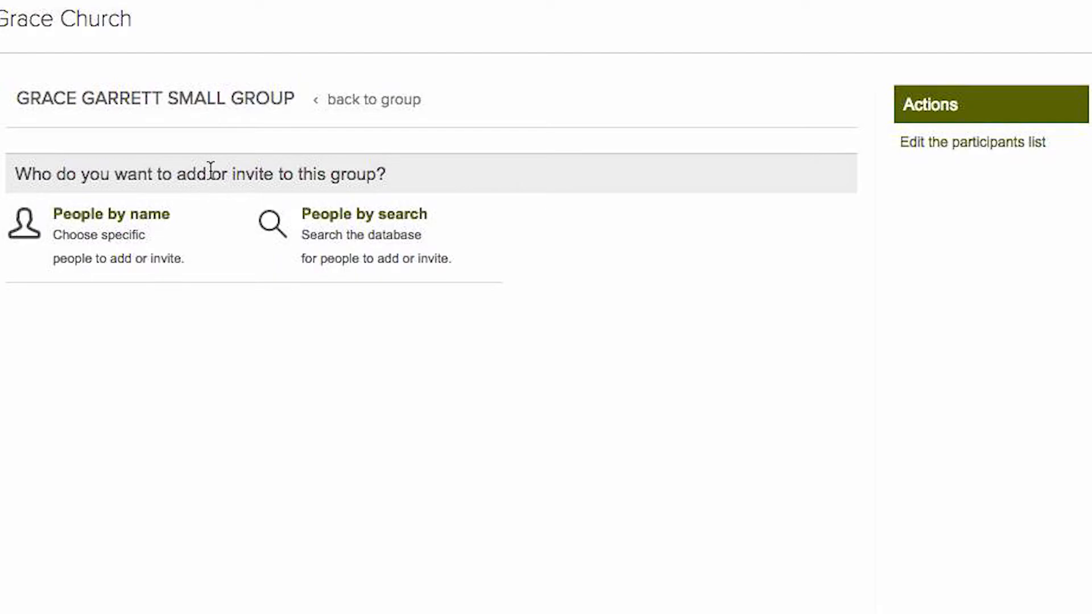
click(149, 217)
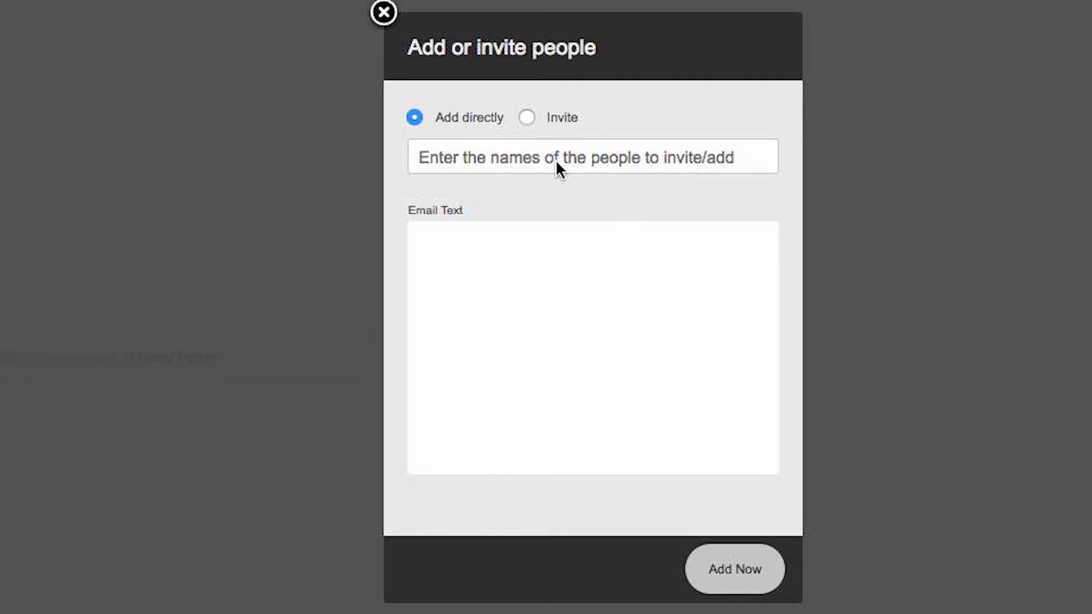
- Add one person directly to the small group by name and return to the group's page
click(557, 163)
text(act ann)
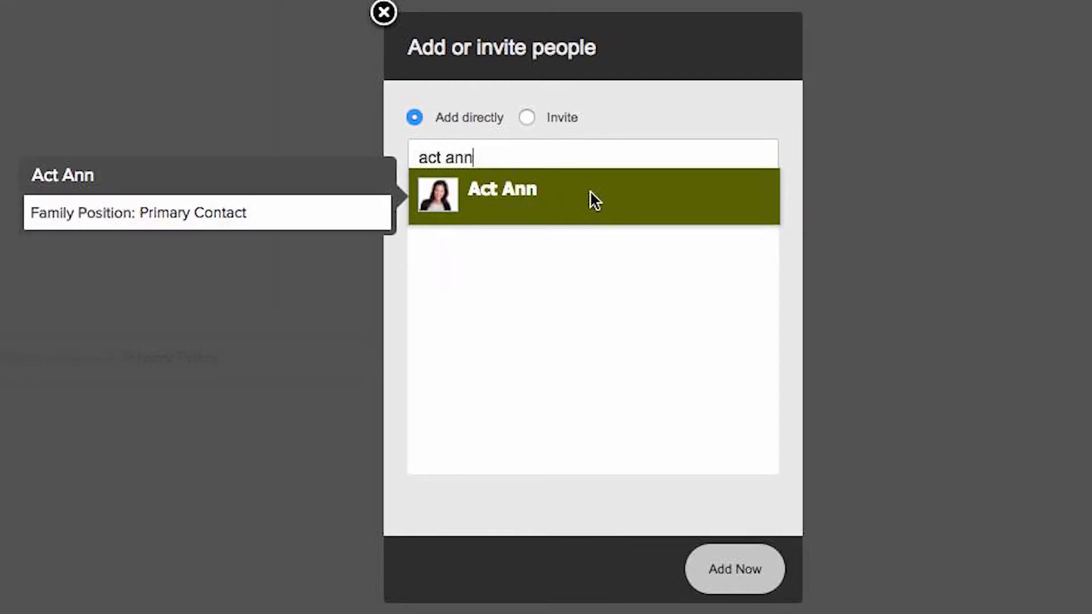
click(594, 199)
click(720, 573)
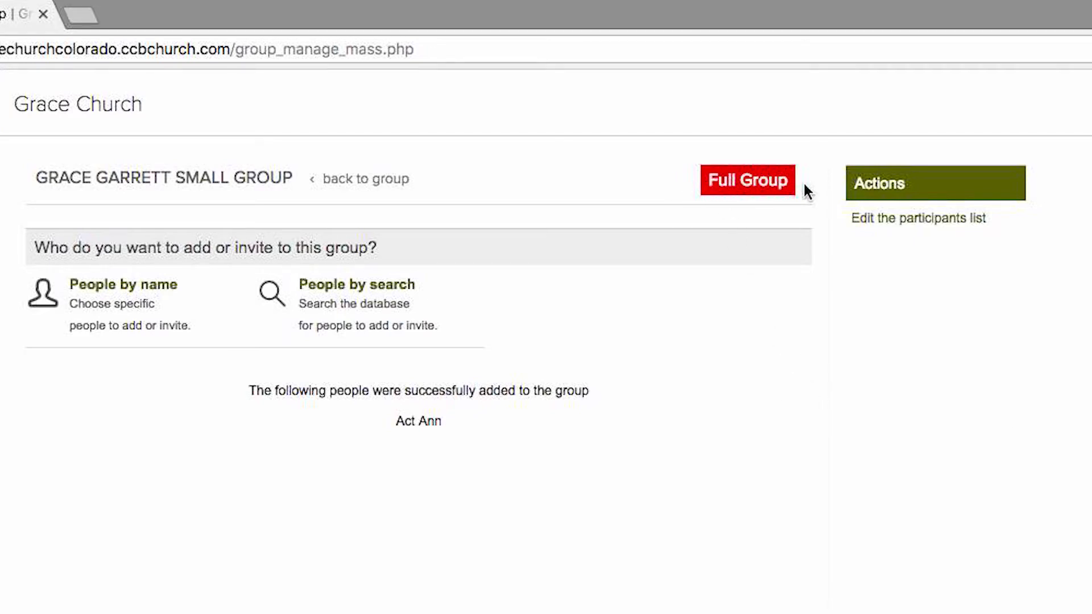
drag(694, 185, 819, 188)
click(371, 183)
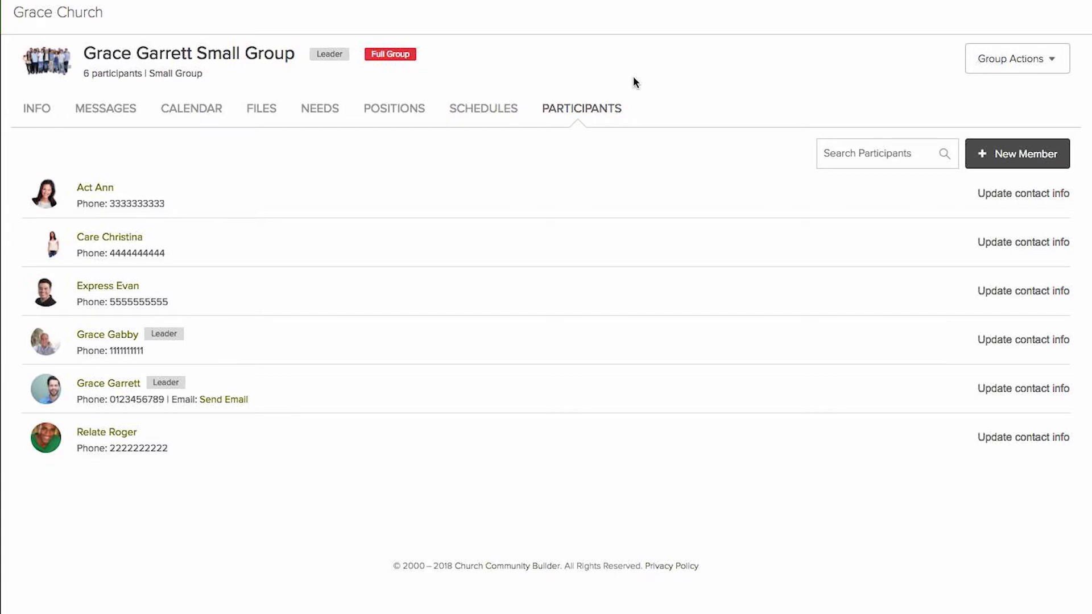
- Remove the first person in the participant list from the small group and return to the group's page
click(1048, 71)
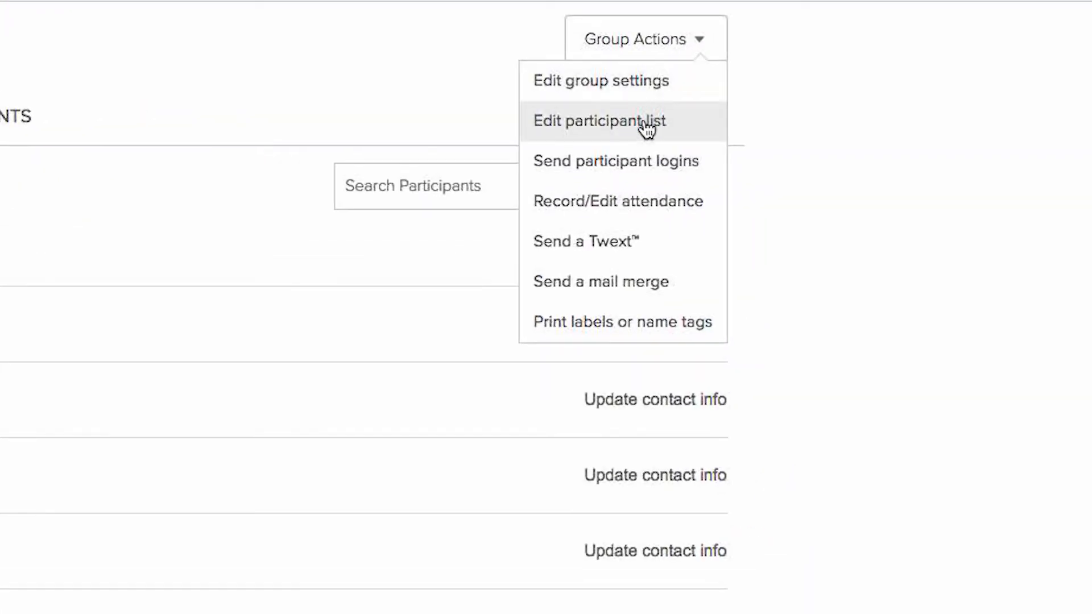
click(648, 126)
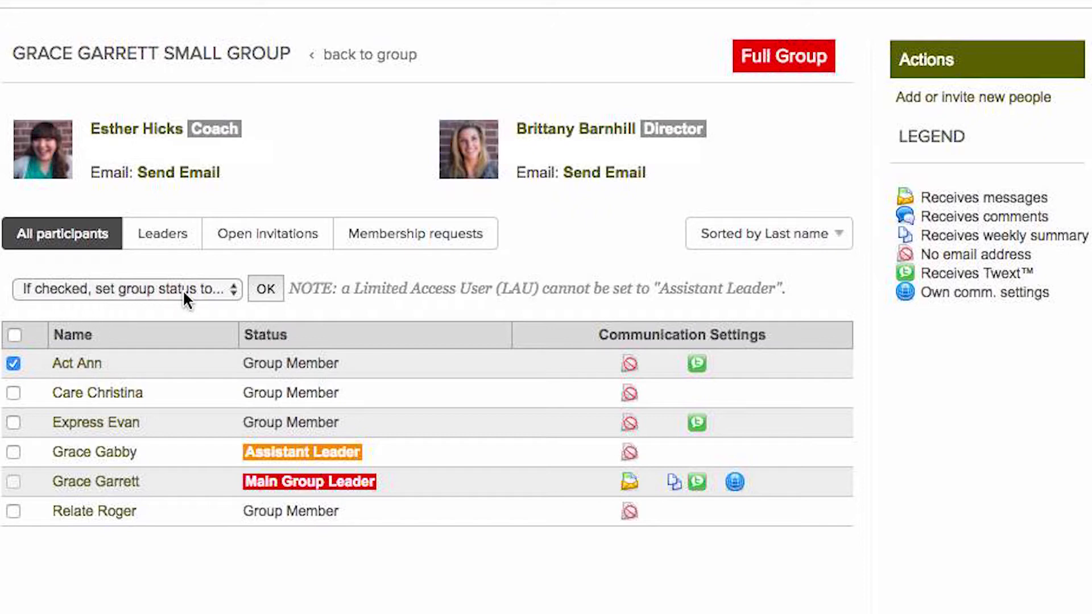
click(228, 294)
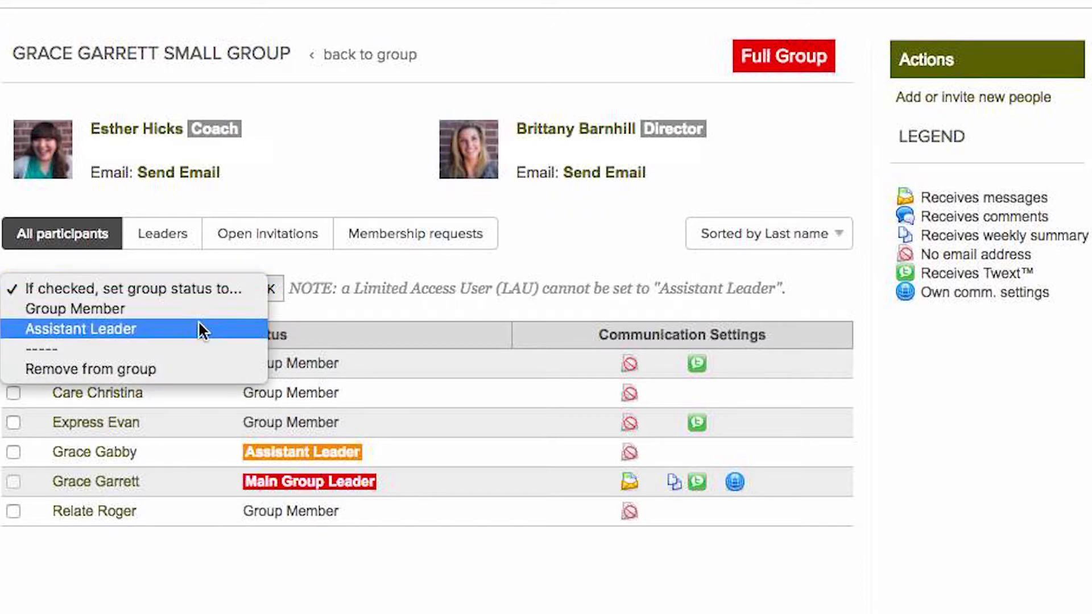
click(97, 369)
click(264, 289)
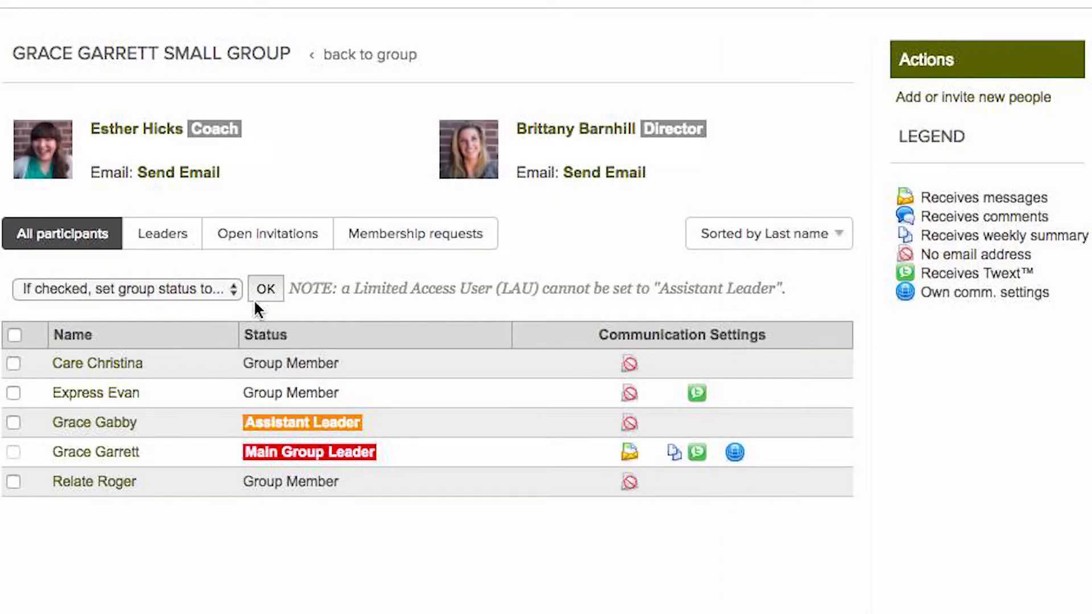
click(398, 66)
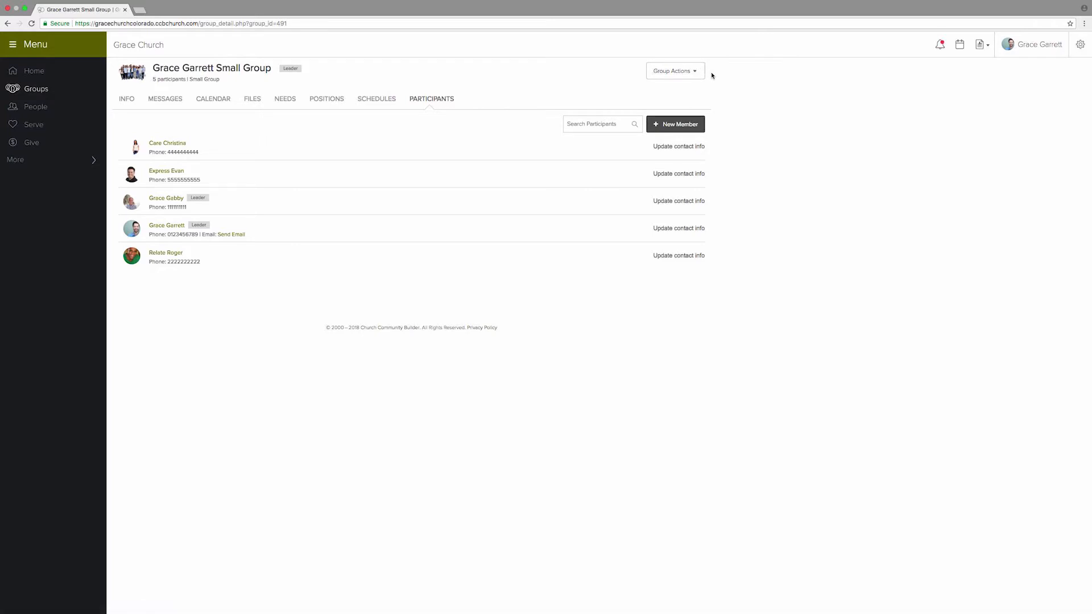
- Open the group settings from the group's info page and read through the description text
click(126, 101)
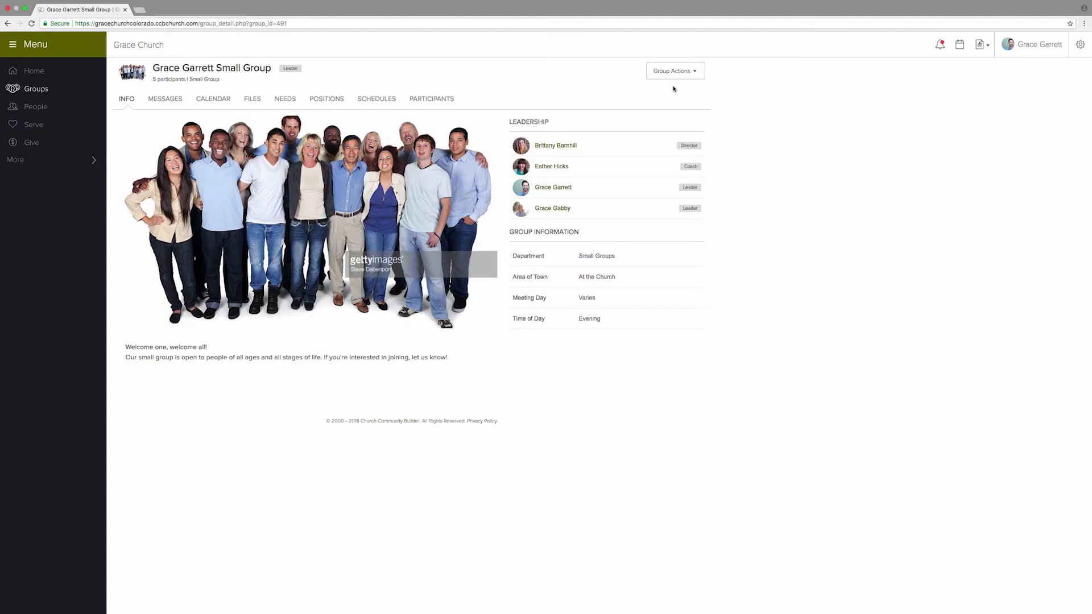
click(676, 76)
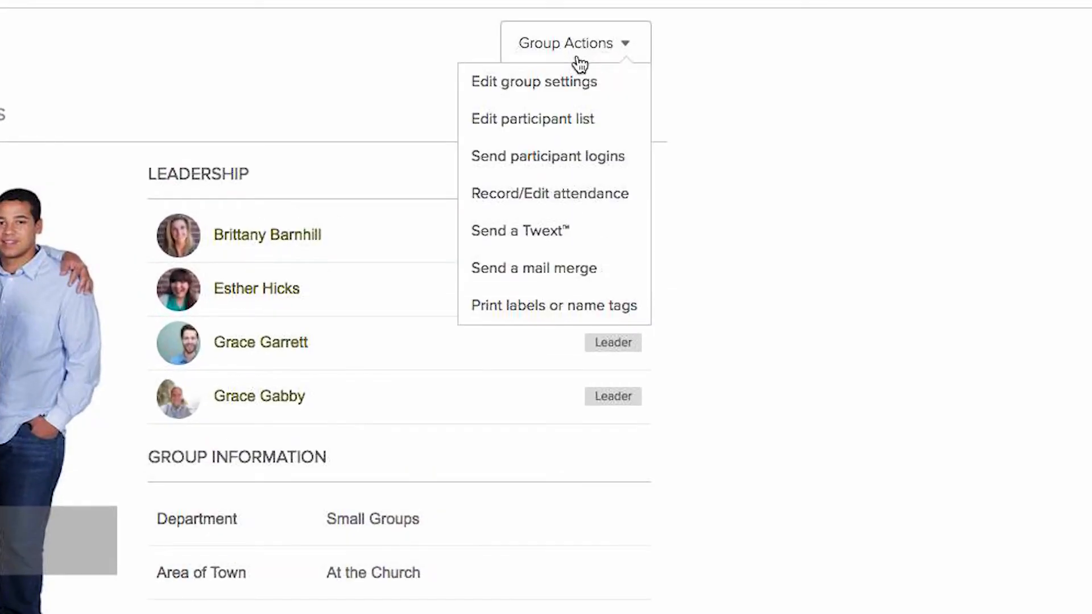
click(570, 100)
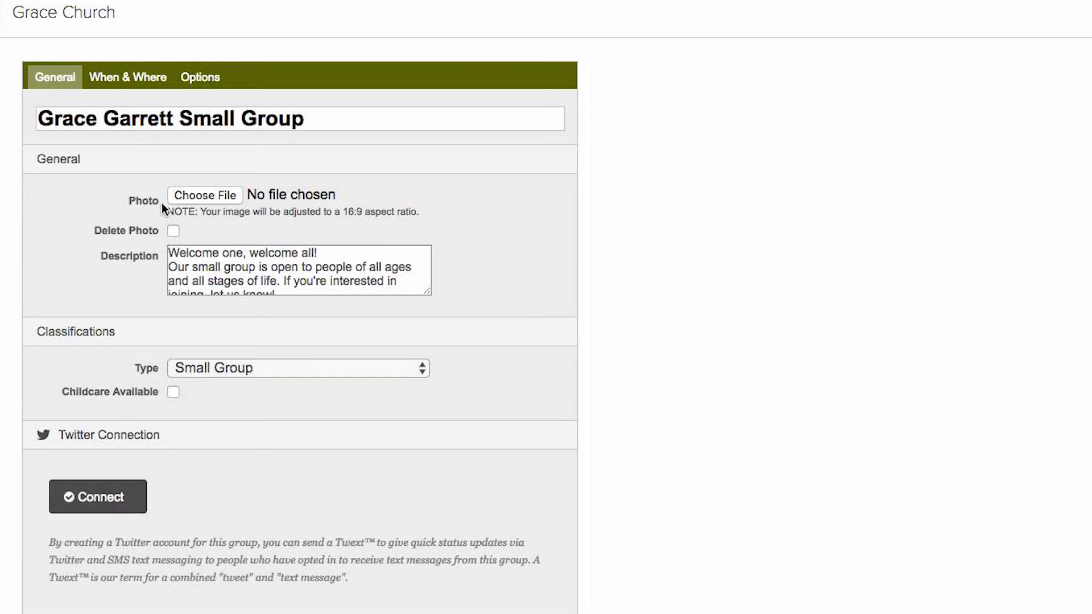
click(299, 266)
scroll(350, 279, down, 1)
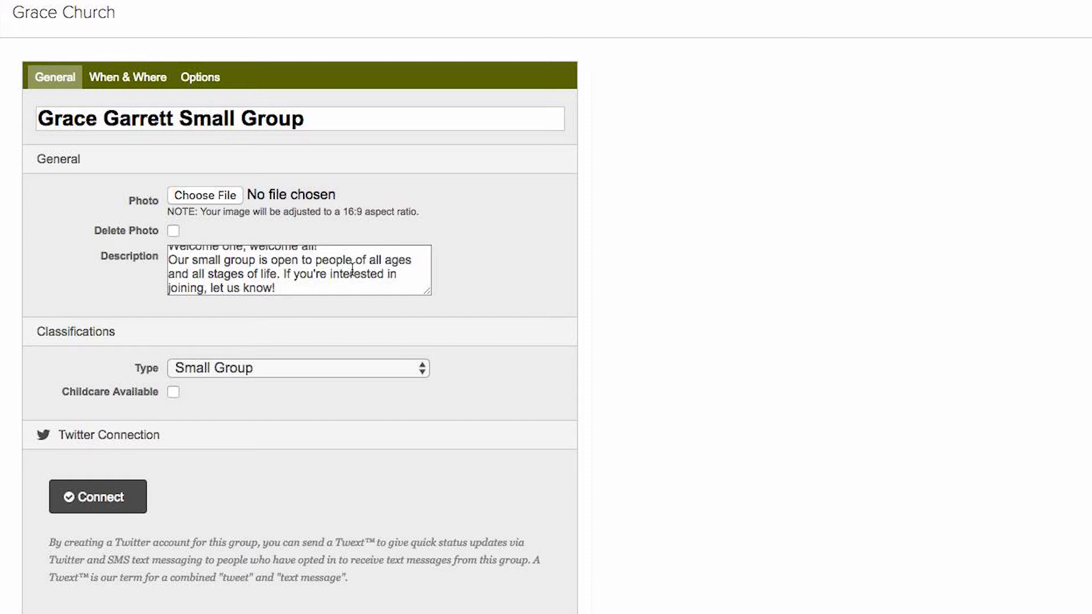
scroll(345, 273, up, 1)
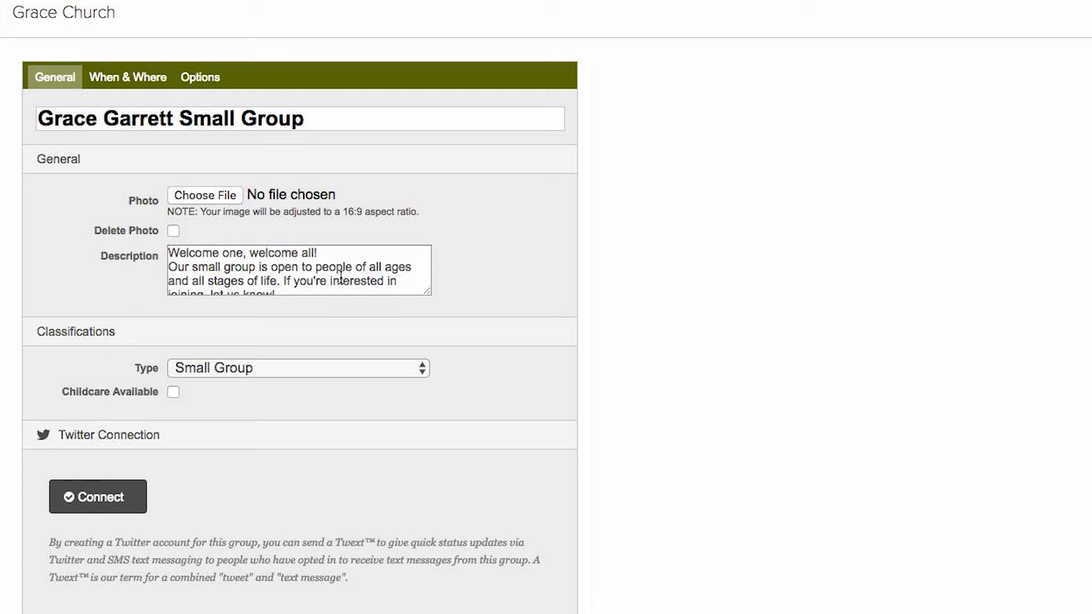
click(207, 196)
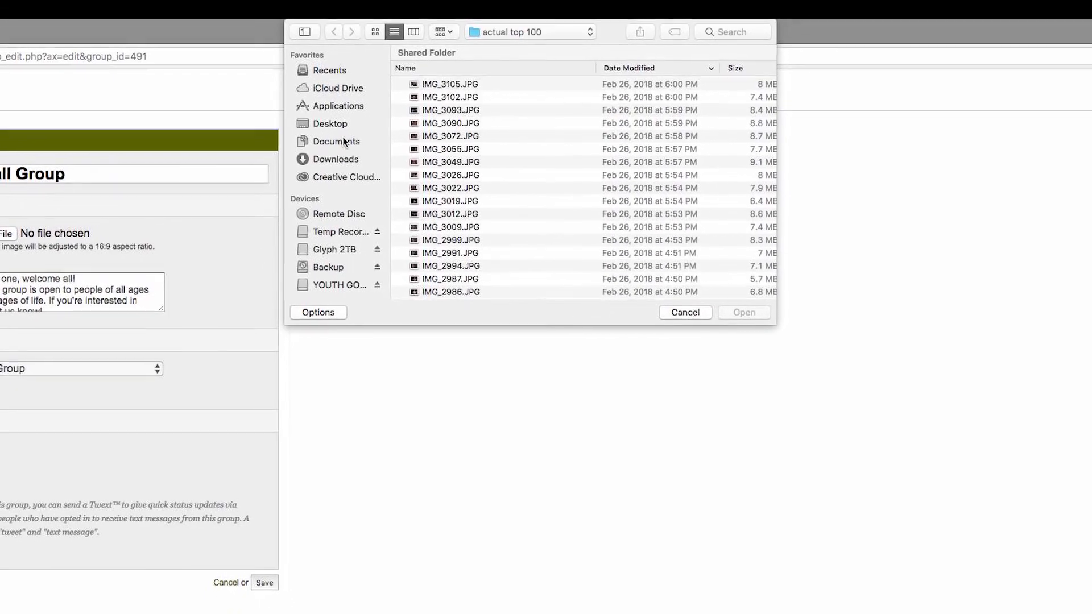
scroll(329, 159, down, 5)
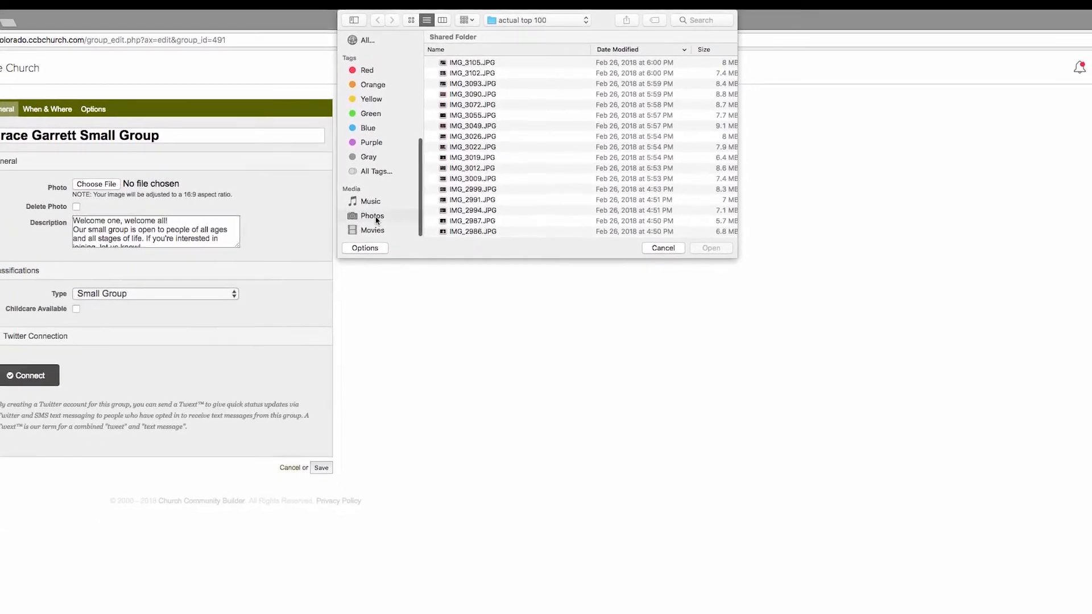
click(368, 224)
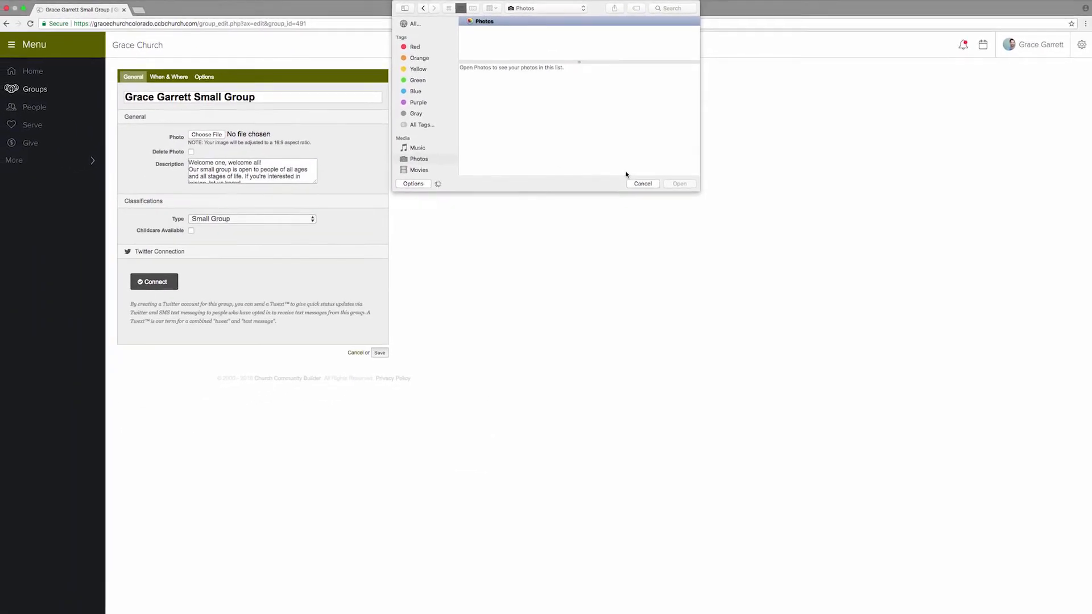
click(647, 192)
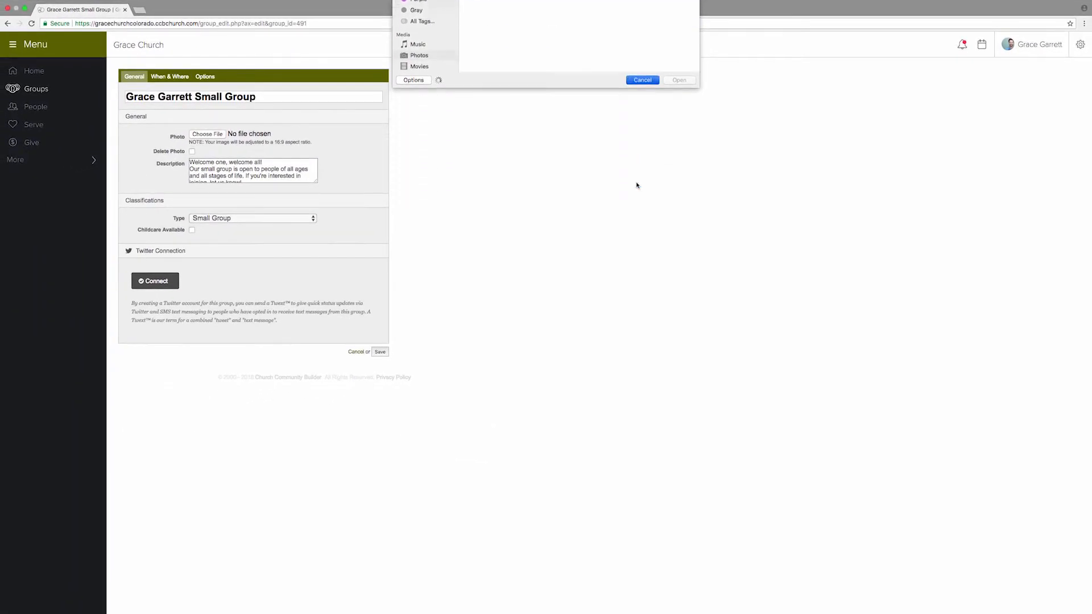
click(405, 197)
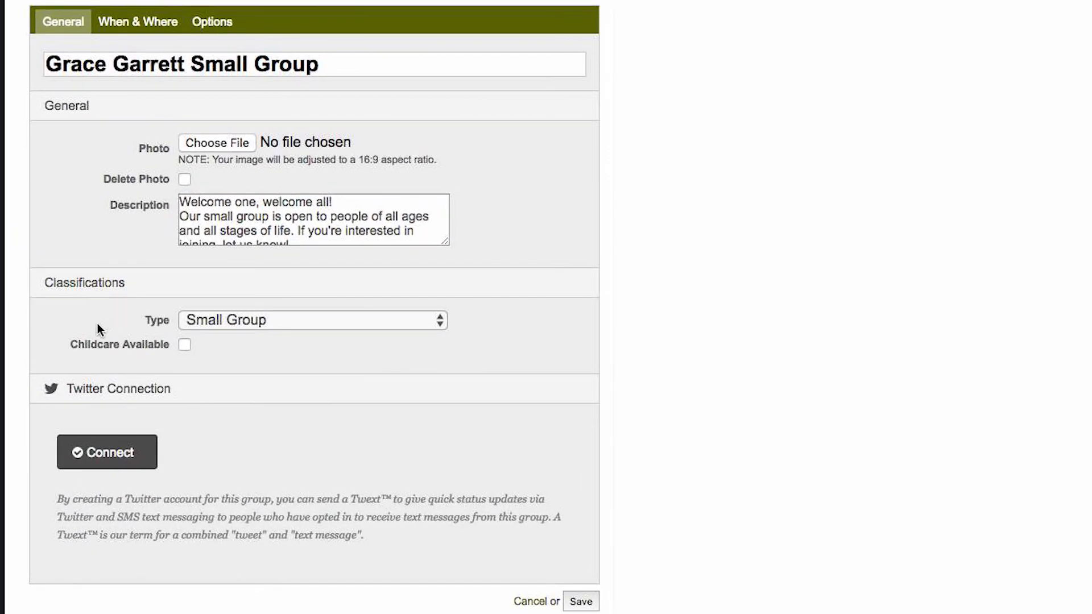
- Examine the group's classification settings for type and childcare availability
drag(44, 282, 184, 280)
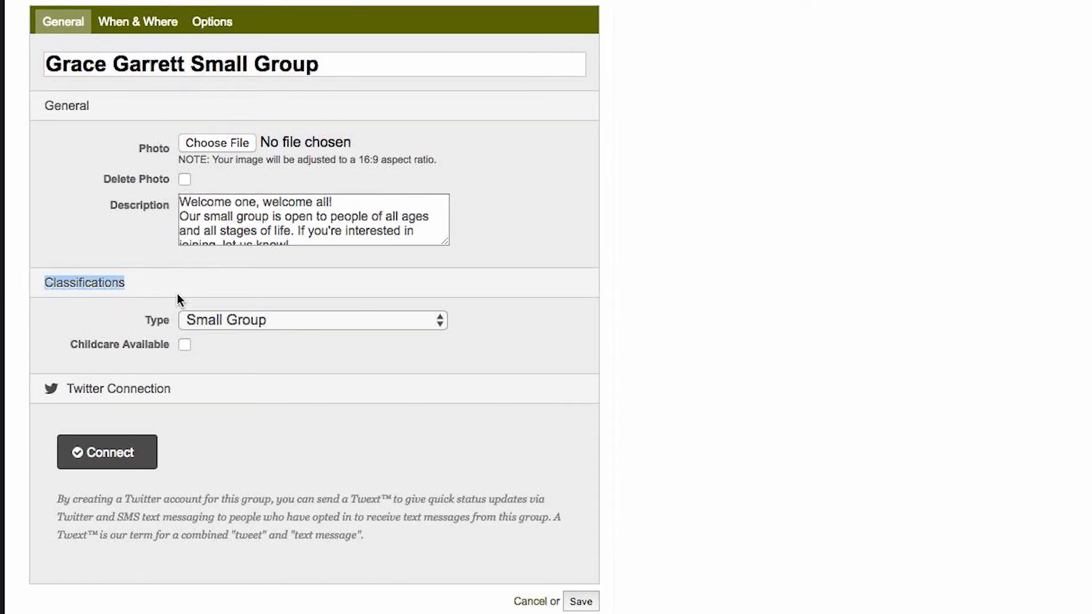
drag(145, 321, 169, 322)
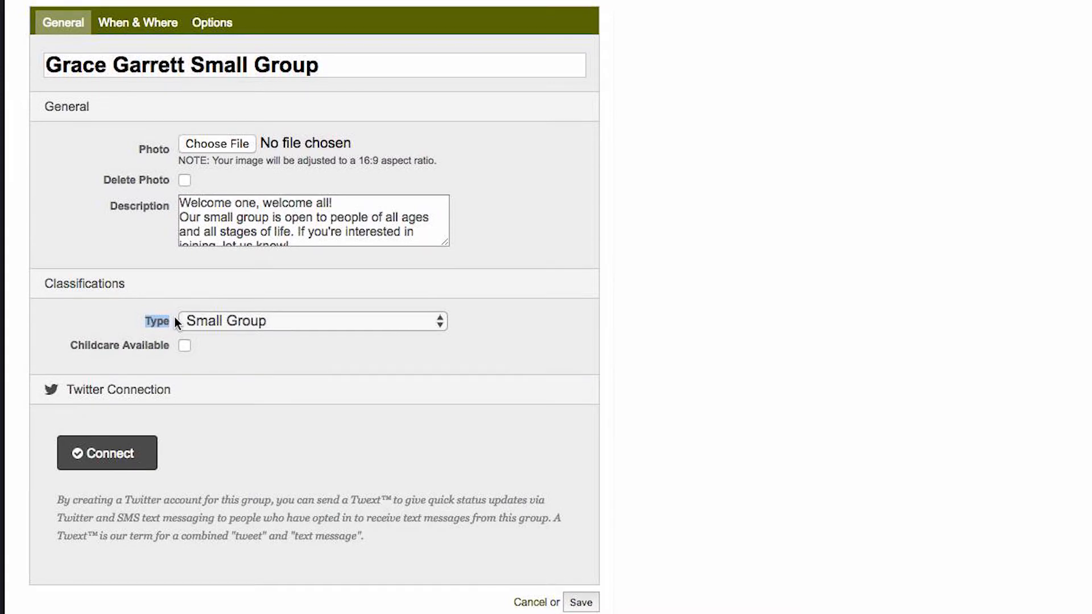
click(240, 355)
drag(64, 355, 170, 354)
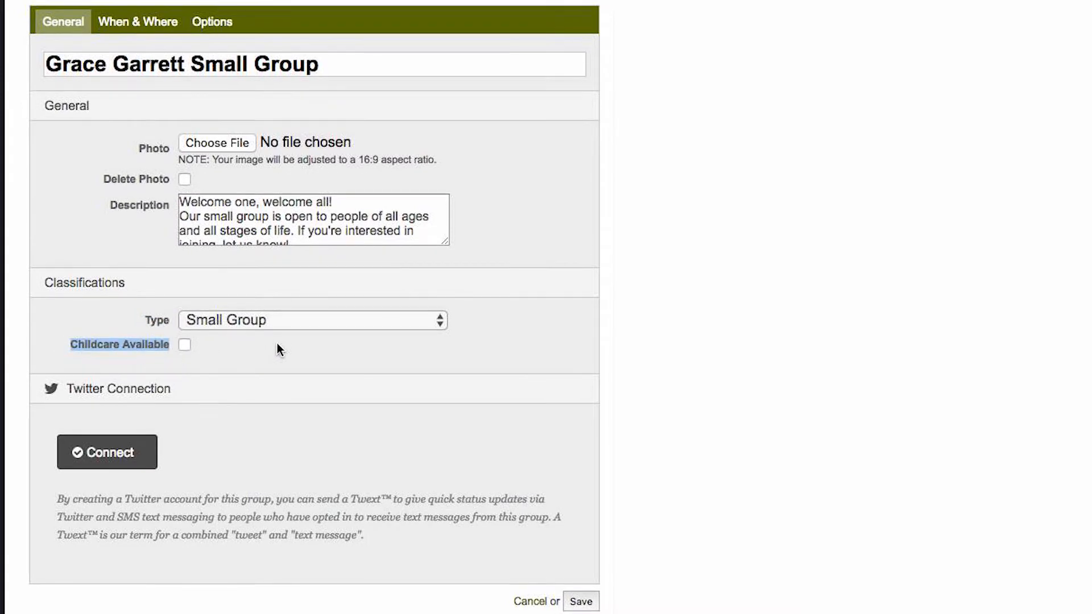
click(309, 354)
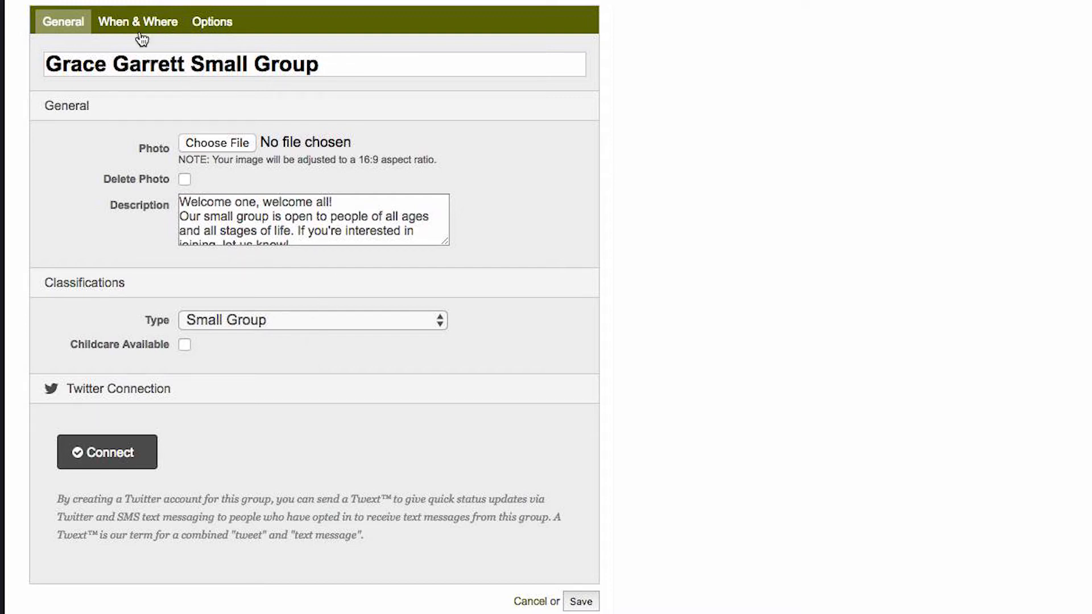
- Review the settings for when and where the group meets, glancing at the group options in between
click(174, 27)
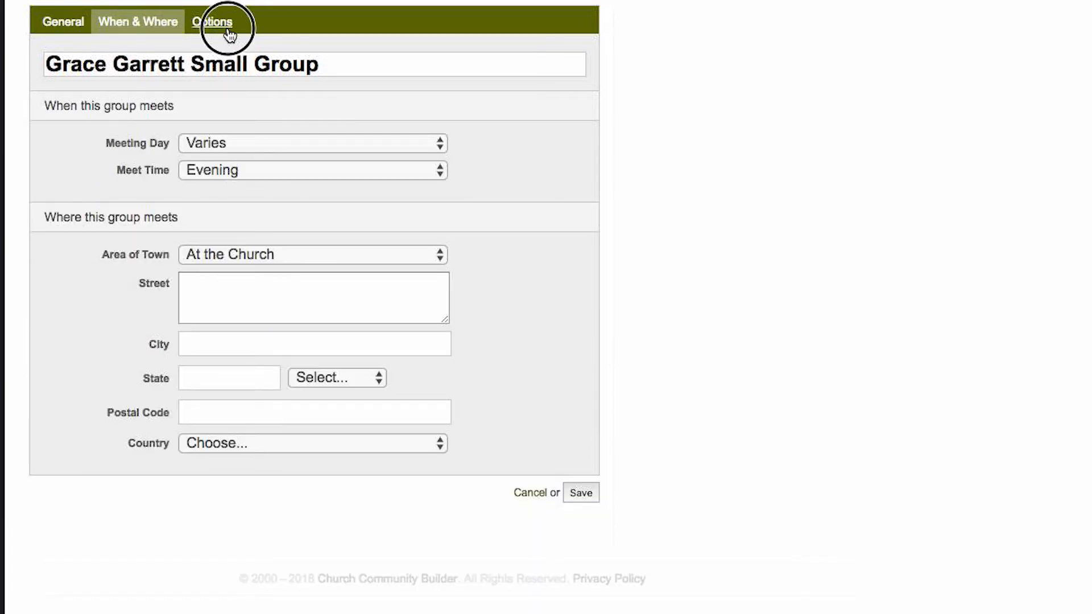
click(213, 23)
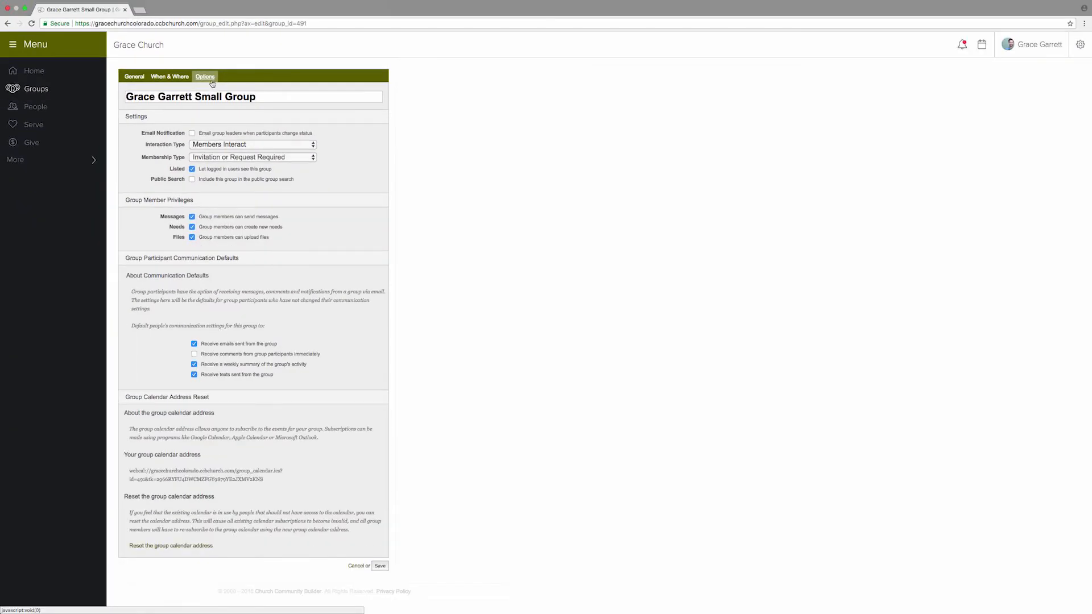
click(177, 81)
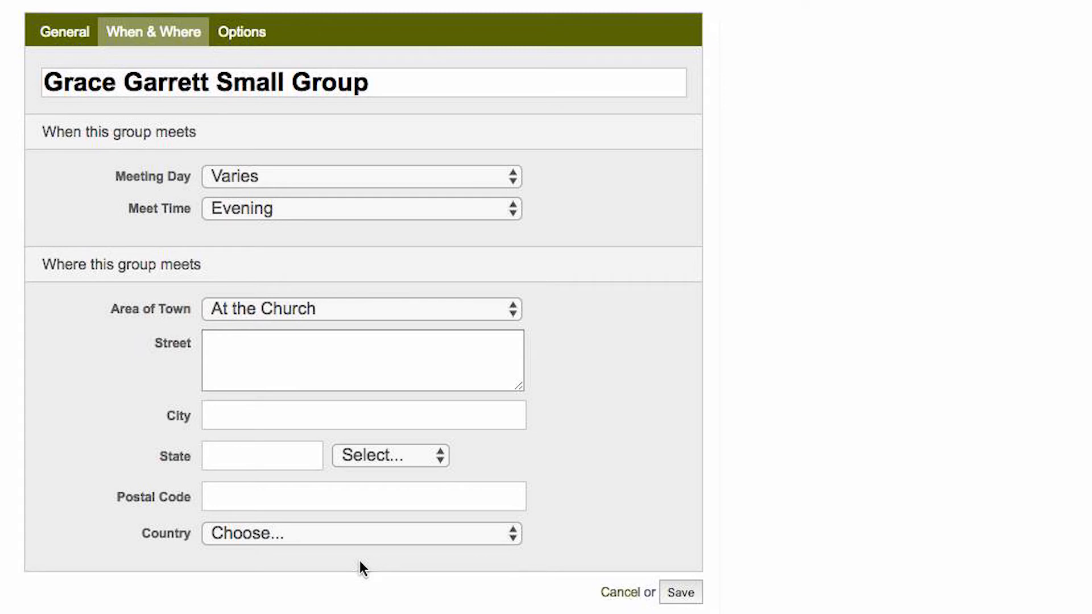
- Open the group options and examine the setting for emailing leaders when participants change status
click(241, 41)
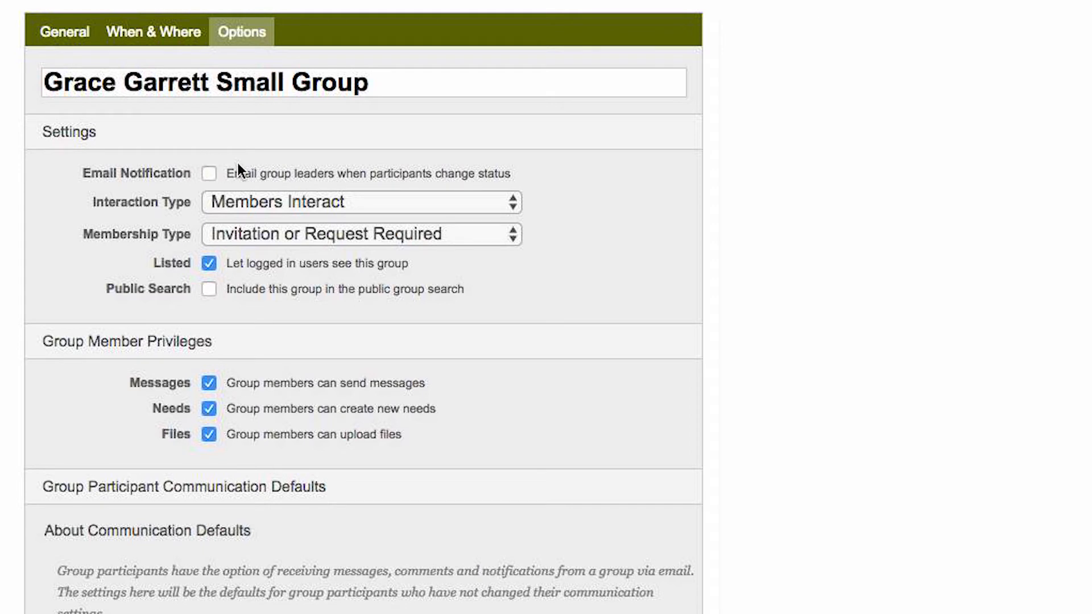
drag(526, 179, 234, 176)
click(578, 268)
- Set the group's interaction type to Members Interact
drag(90, 204, 180, 218)
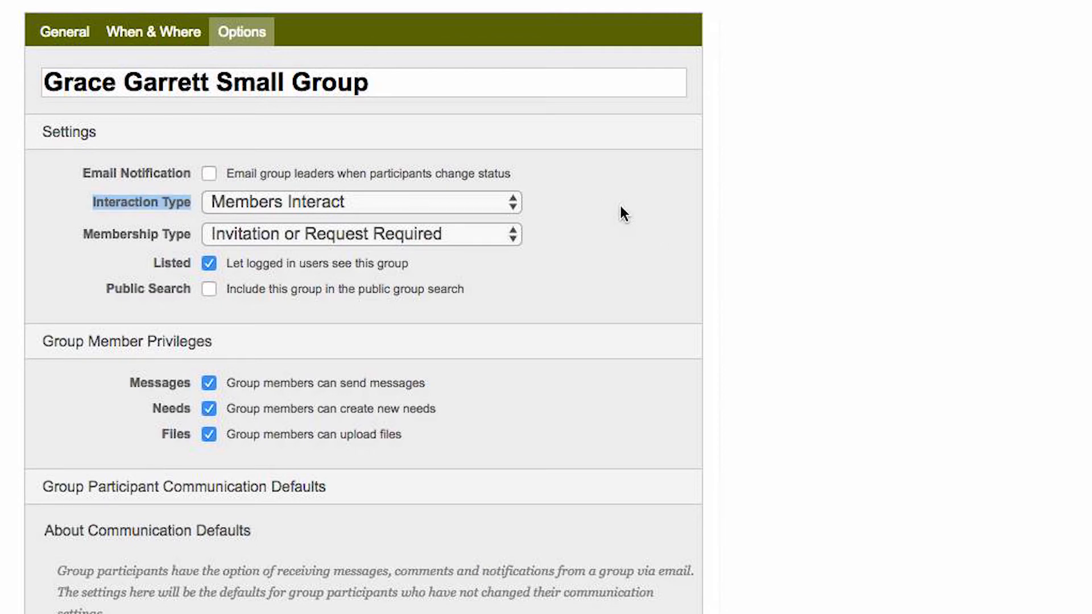
click(549, 204)
click(472, 204)
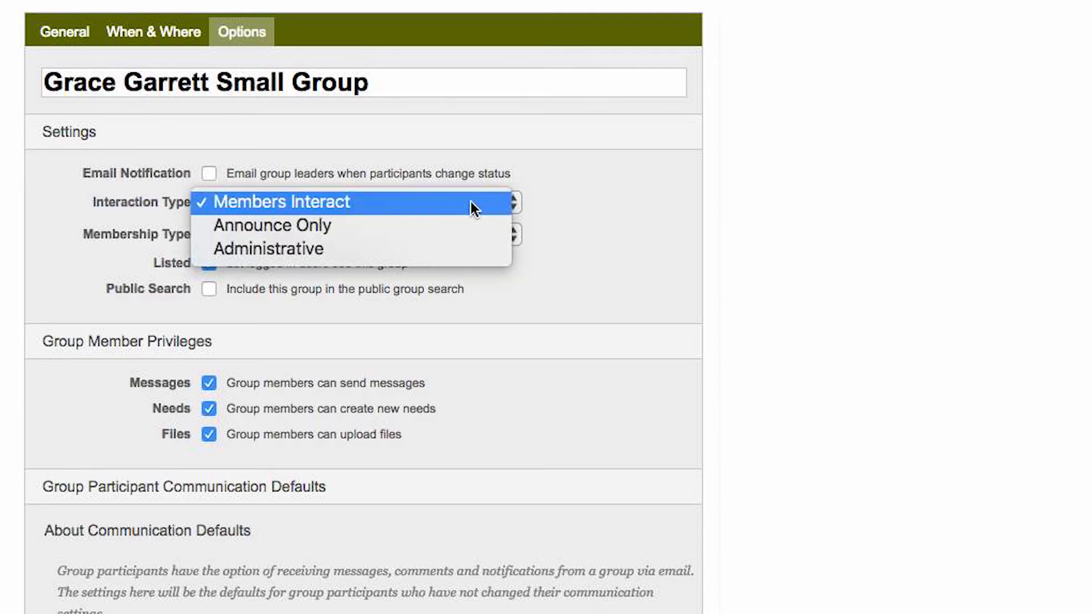
click(274, 203)
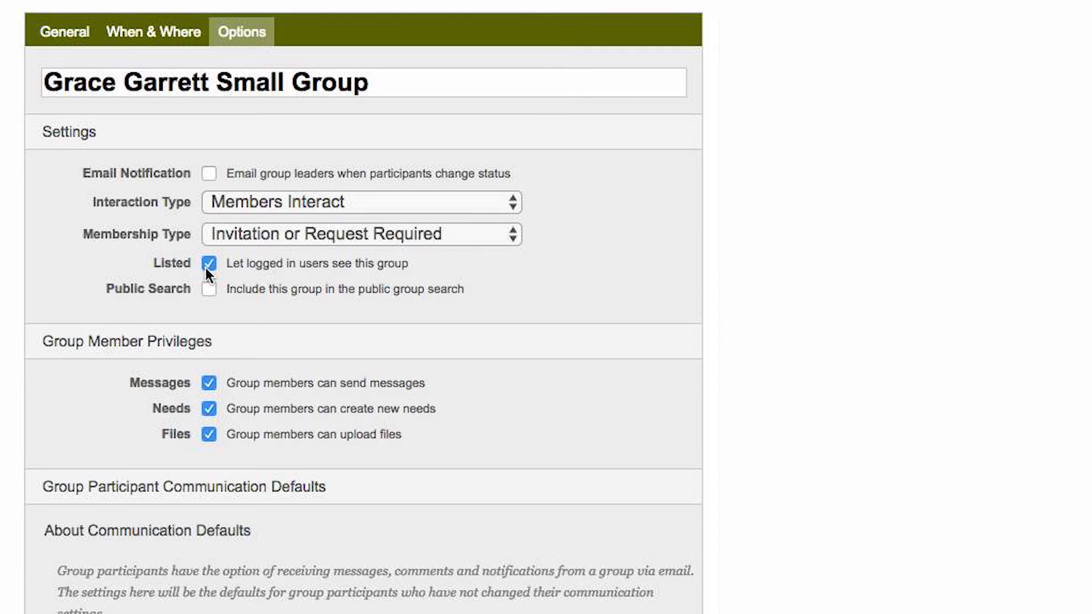
- Turn off the Listed option that lets logged-in users see this group
drag(222, 264, 408, 267)
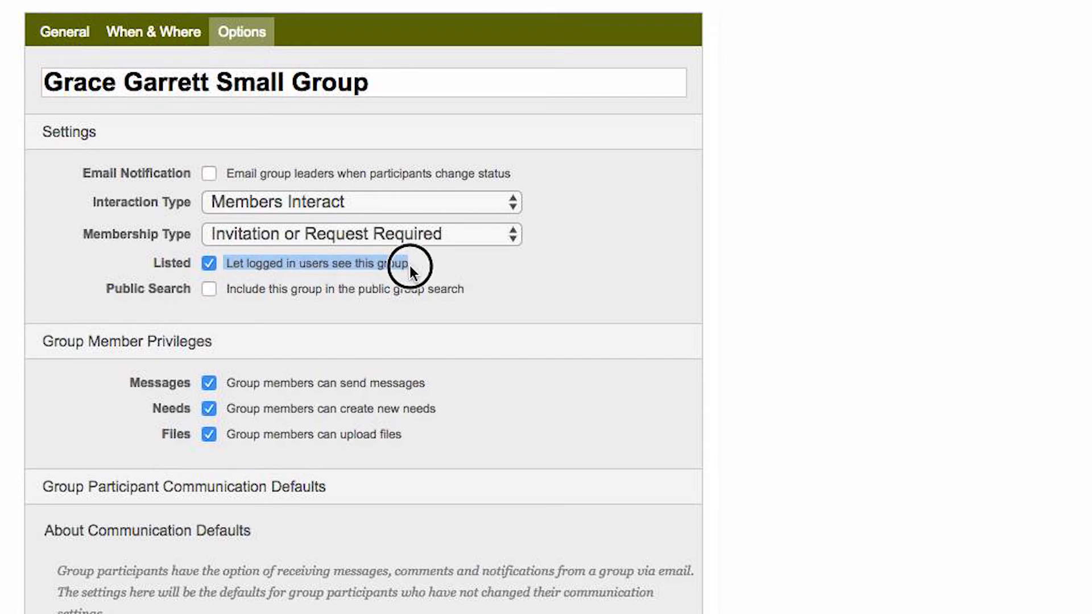
click(214, 265)
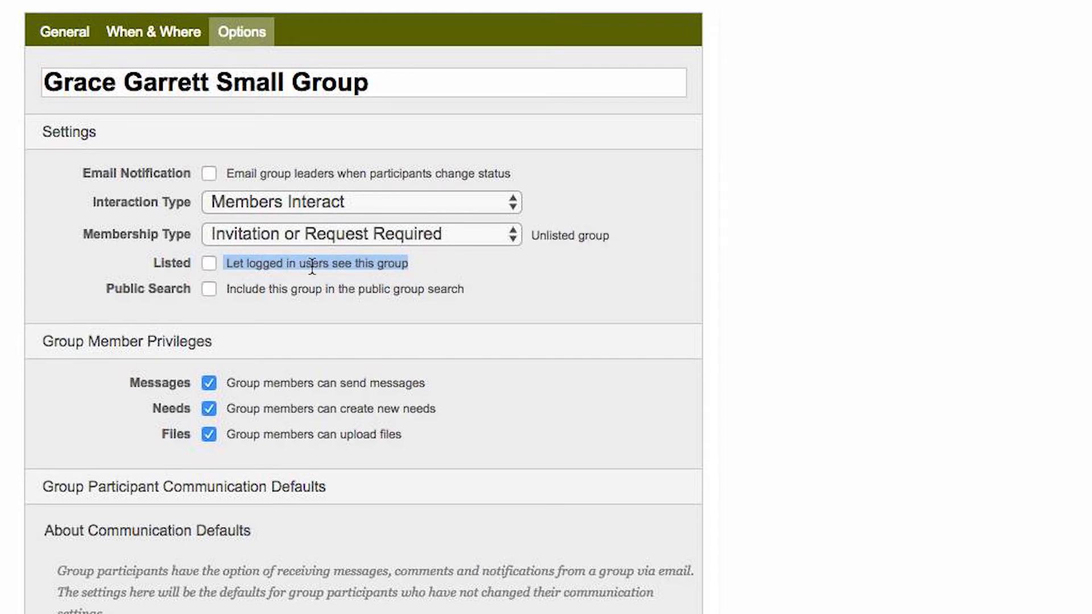
- Turn on the Public Search option that includes this group in the public group search
click(474, 275)
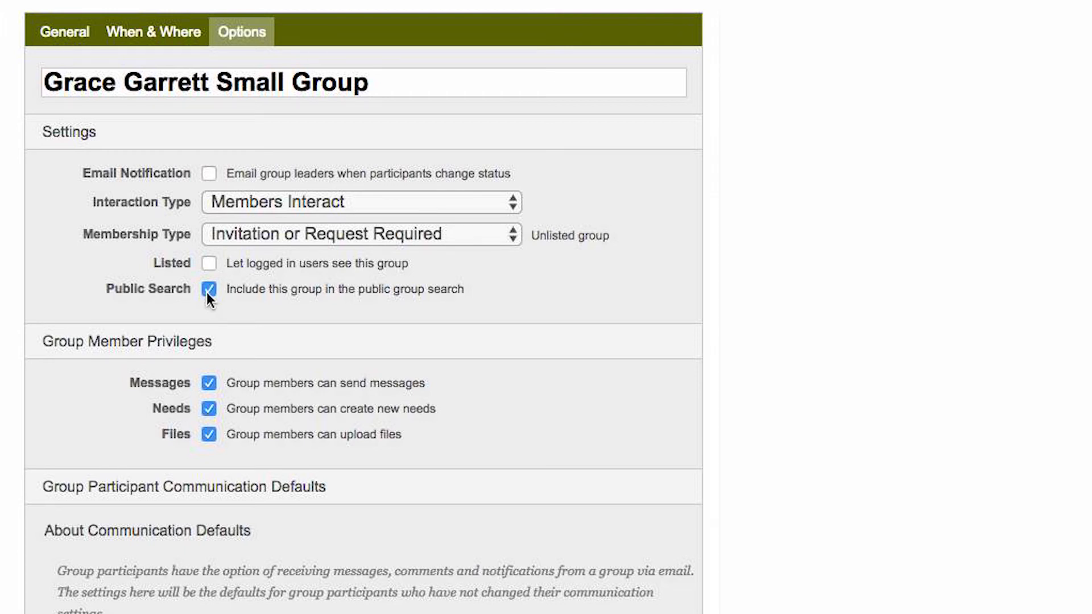
click(209, 291)
- Examine the group member privileges and the participant communication defaults, including the option to receive participants' comments immediately
scroll(459, 312, down, 6)
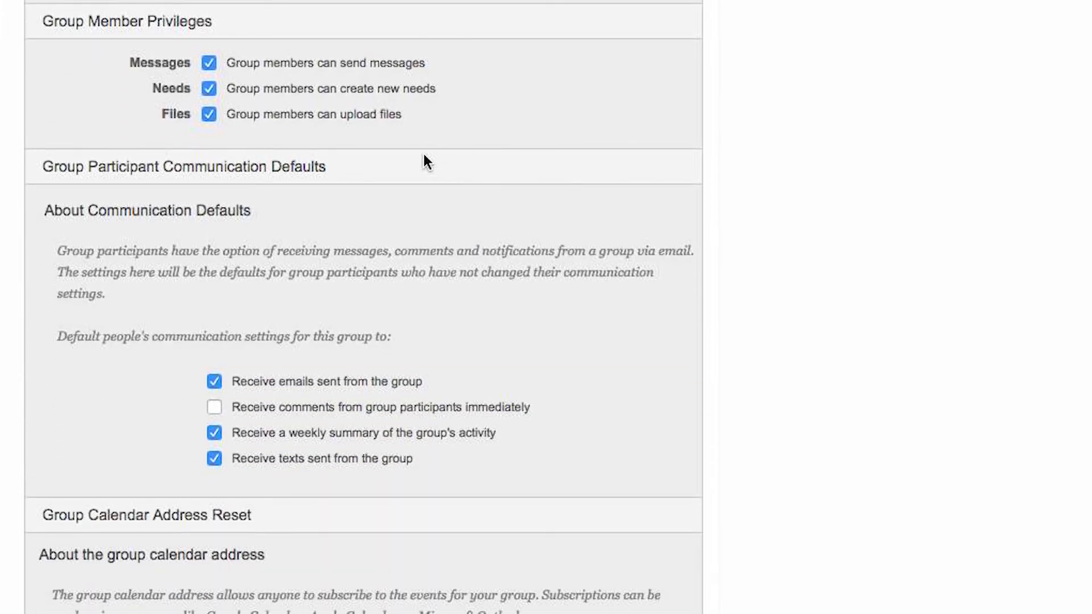
drag(41, 21, 265, 28)
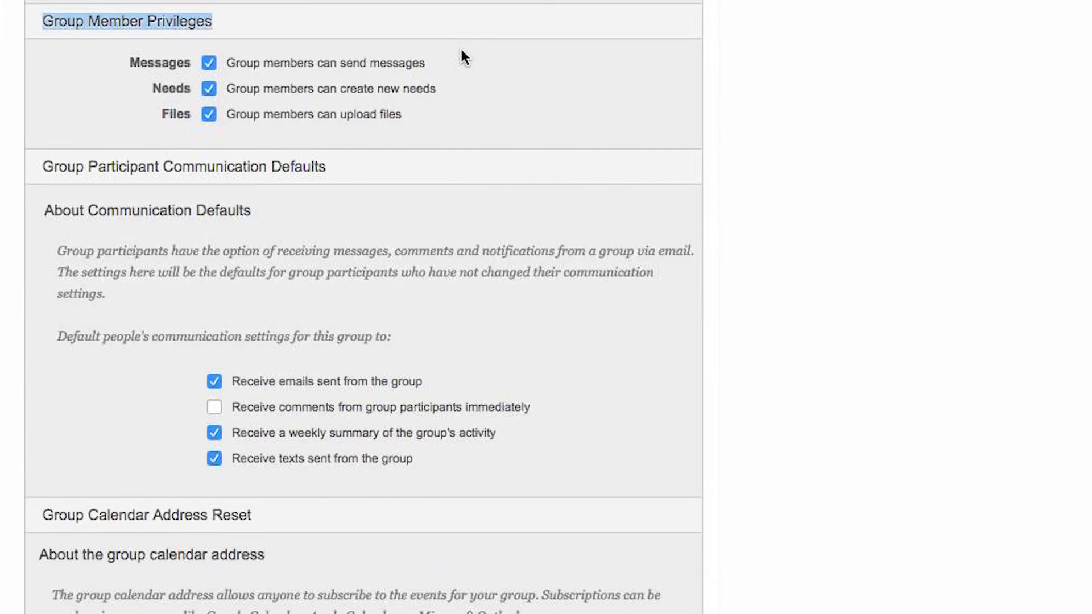
click(233, 61)
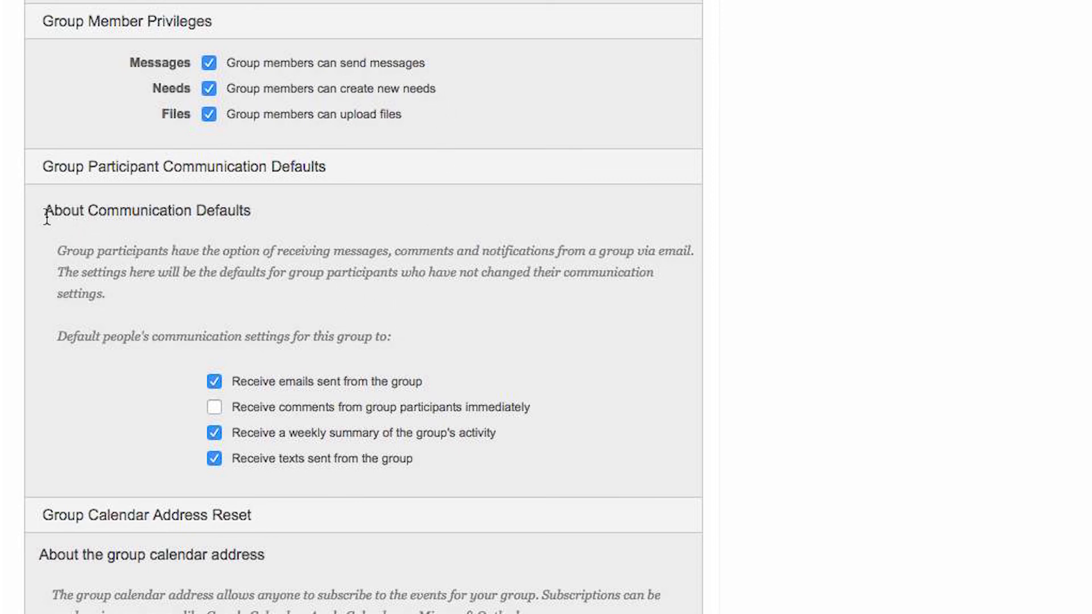
drag(44, 211, 291, 219)
click(607, 308)
drag(530, 411, 228, 409)
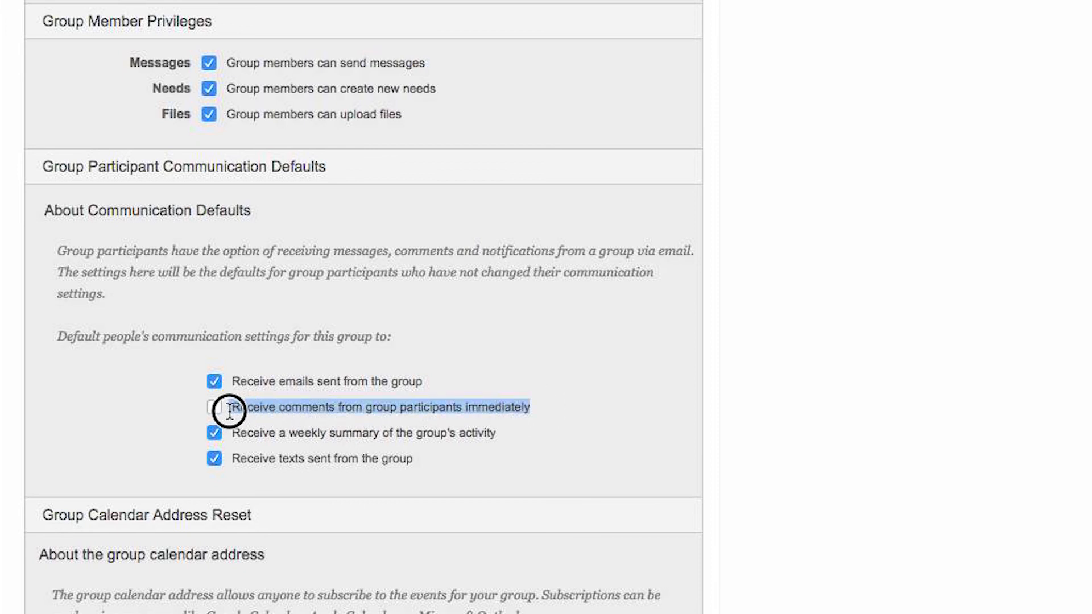
click(536, 410)
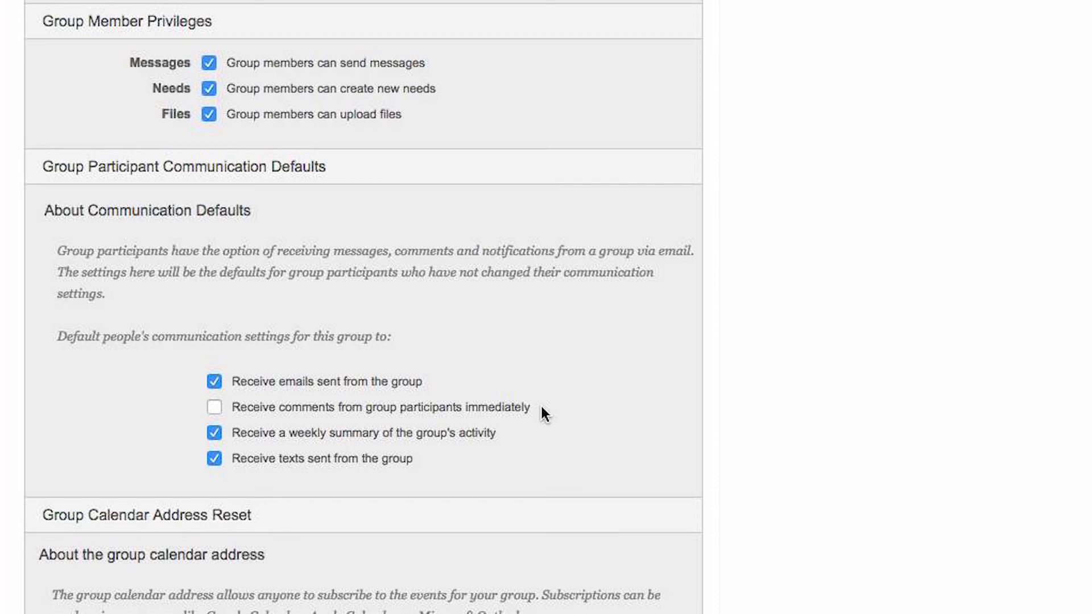
- Save the group's option settings
scroll(569, 398, down, 6)
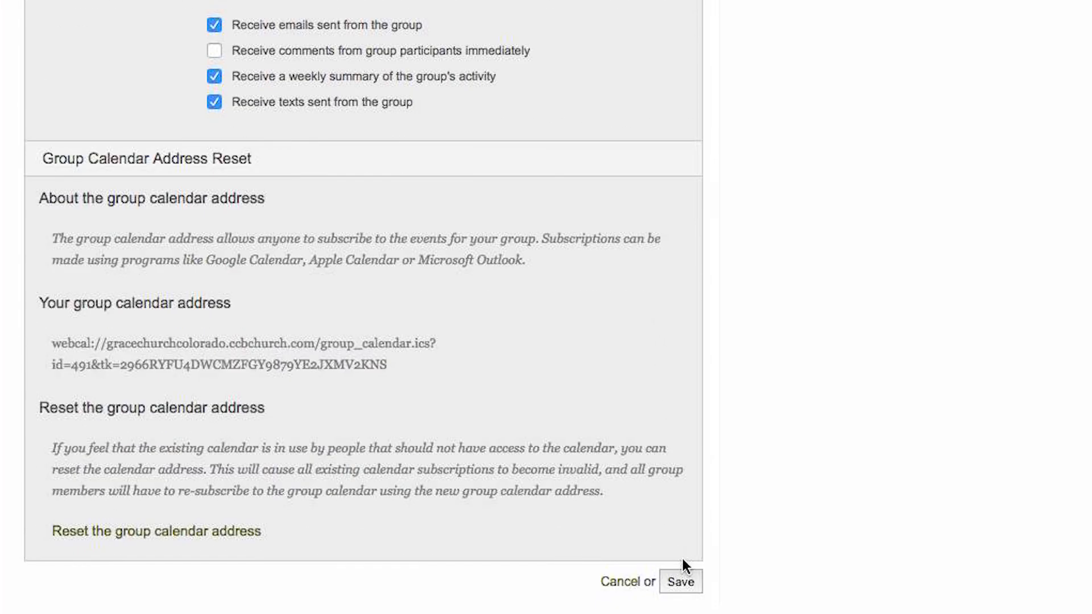
click(682, 586)
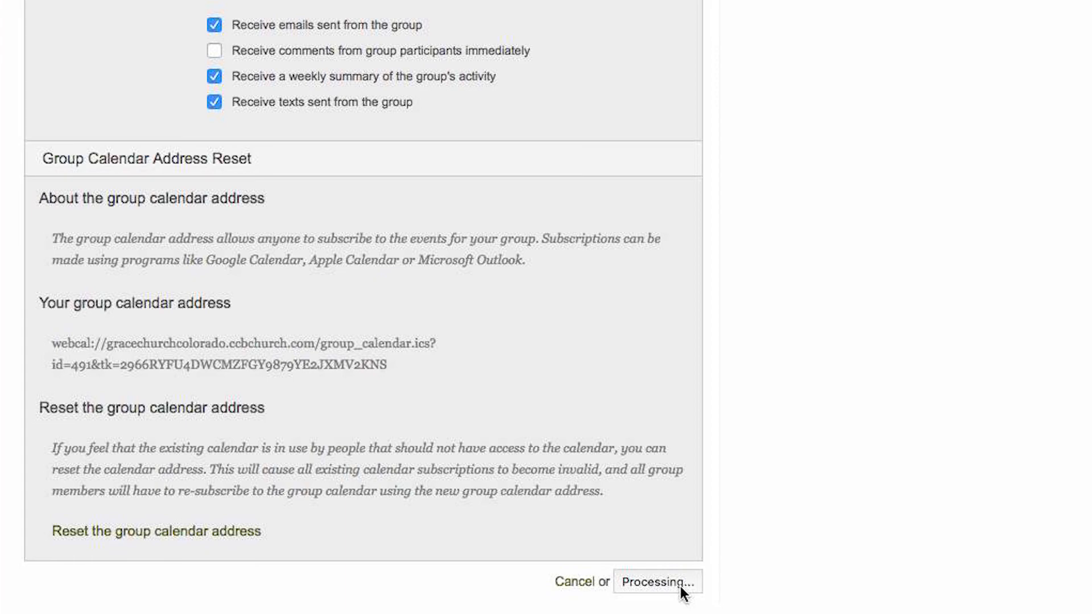